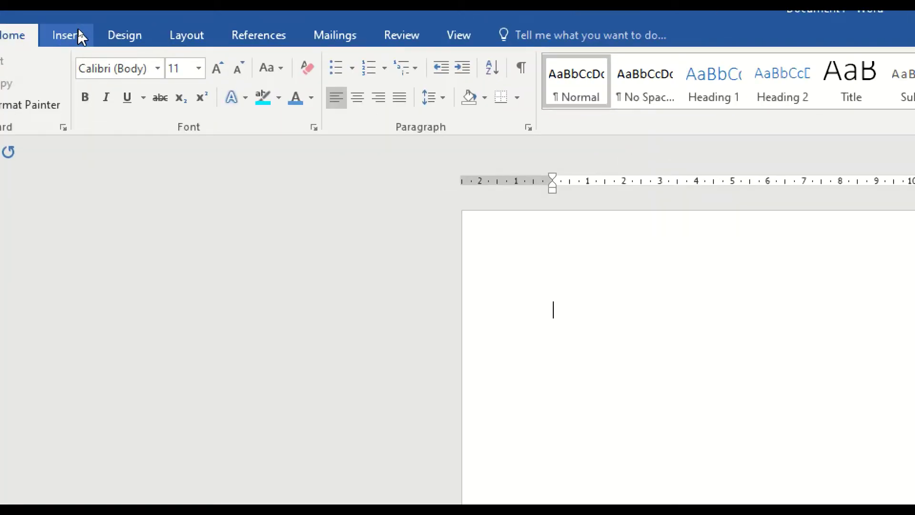
# - Insert a 1x1 table at the top of the blank page
pyautogui.click(78, 32)
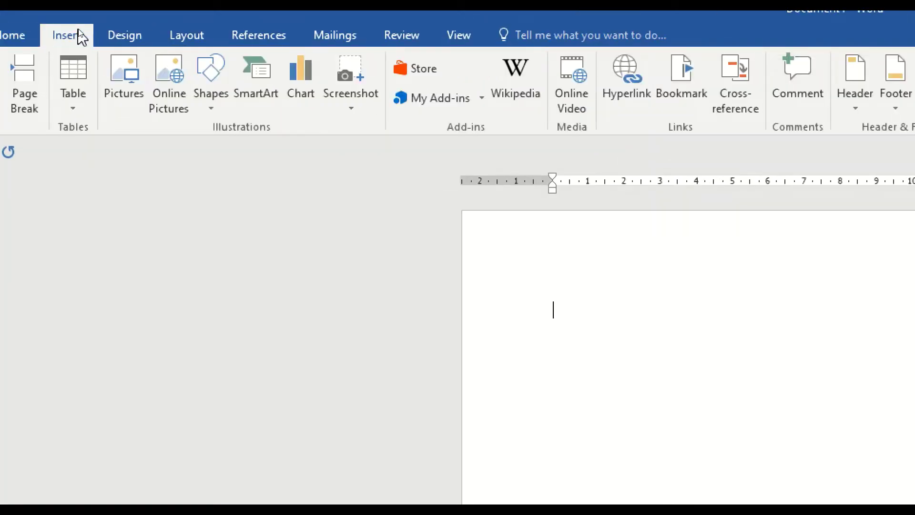
pyautogui.click(76, 109)
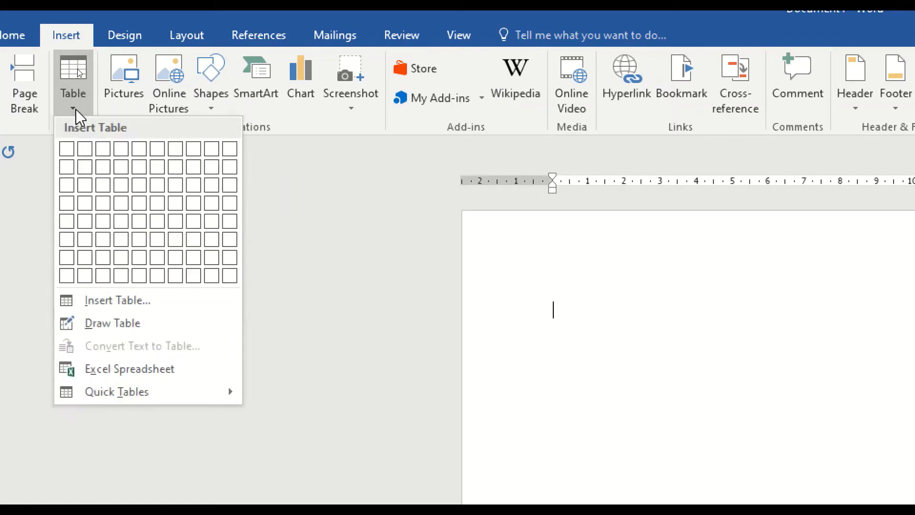
pyautogui.click(77, 149)
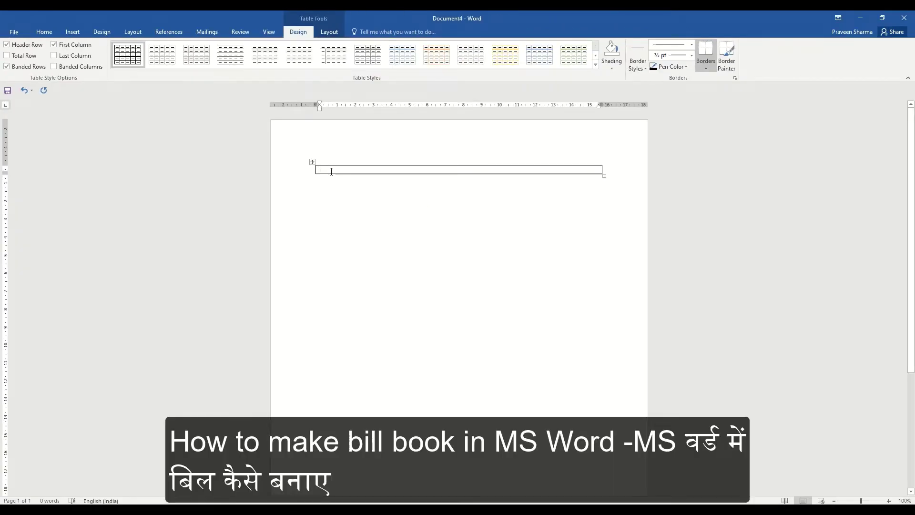
# - Type a right-aligned 'DATE................' line in the cell, then start a new line
pyautogui.write('d')
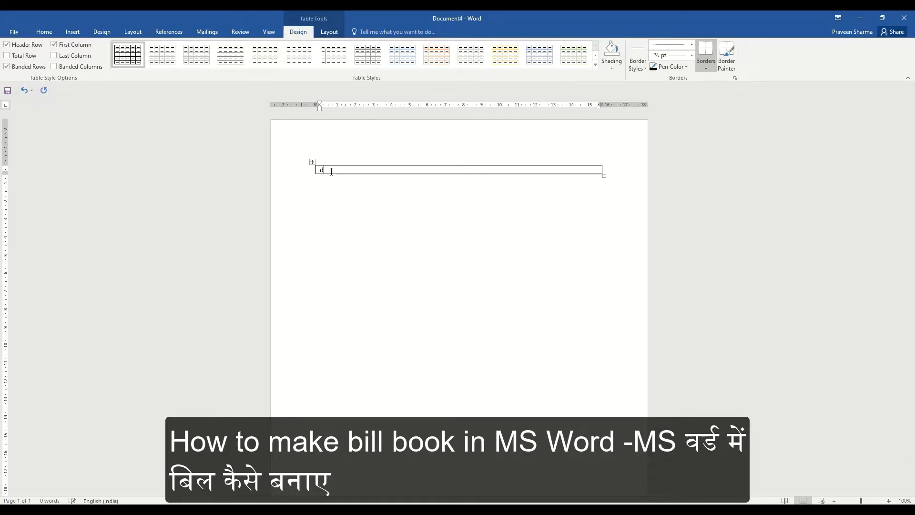
pyautogui.write('ate')
pyautogui.press('BackSpace')
pyautogui.press('BackSpace')
pyautogui.press('BackSpace')
pyautogui.press('BackSpace')
pyautogui.write('DATE')
pyautogui.write('..........')
pyautogui.write('......')
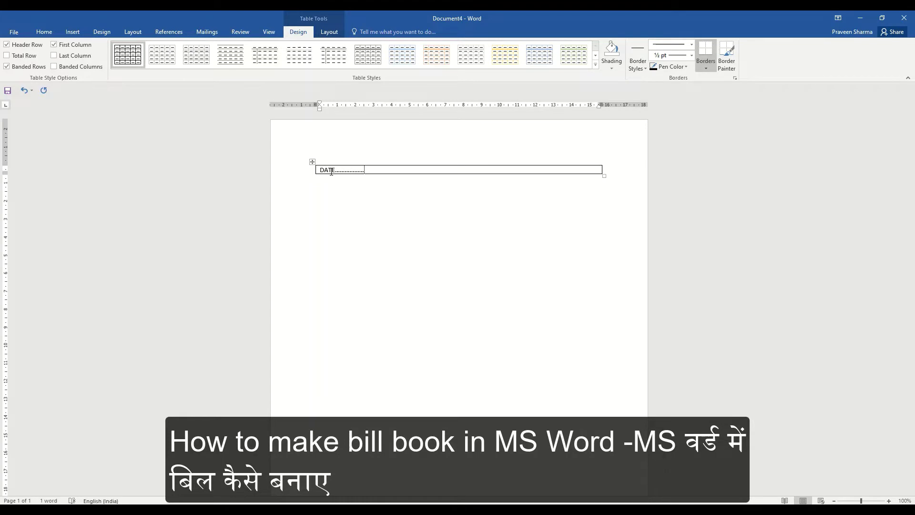
pyautogui.click(52, 31)
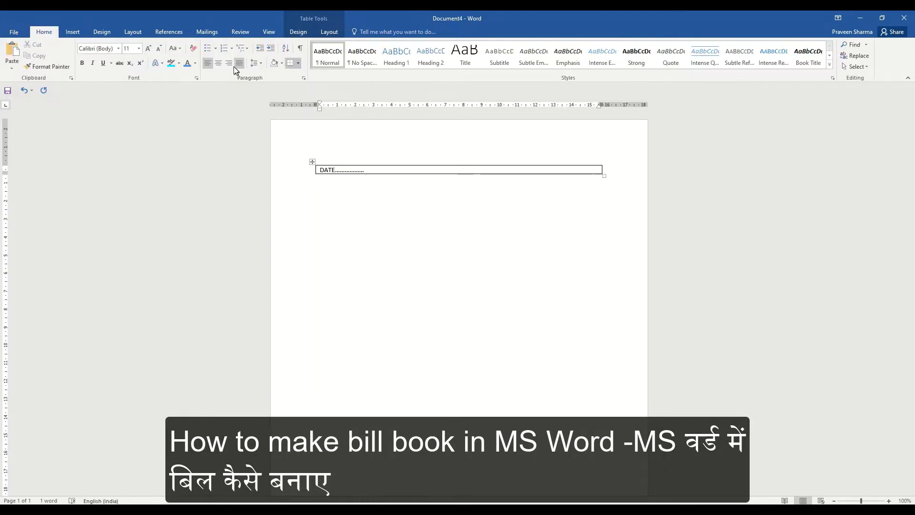
pyautogui.click(230, 63)
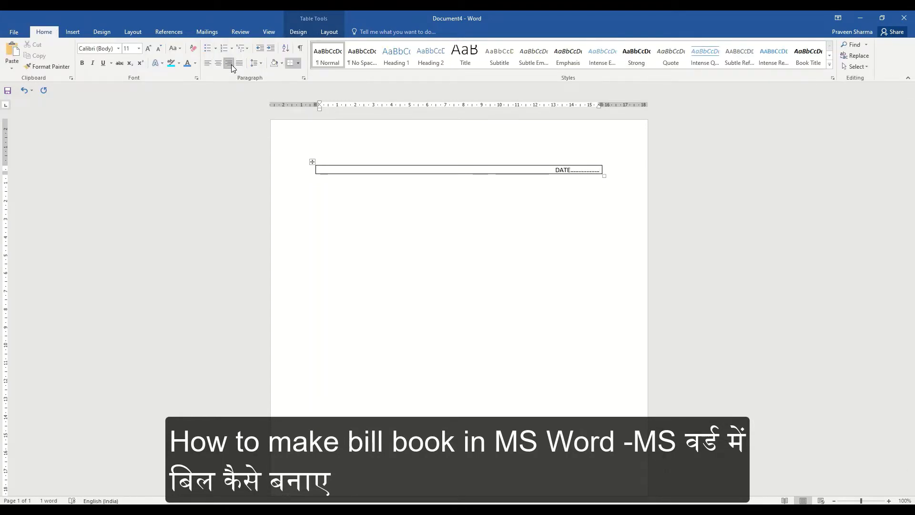
pyautogui.press('Return')
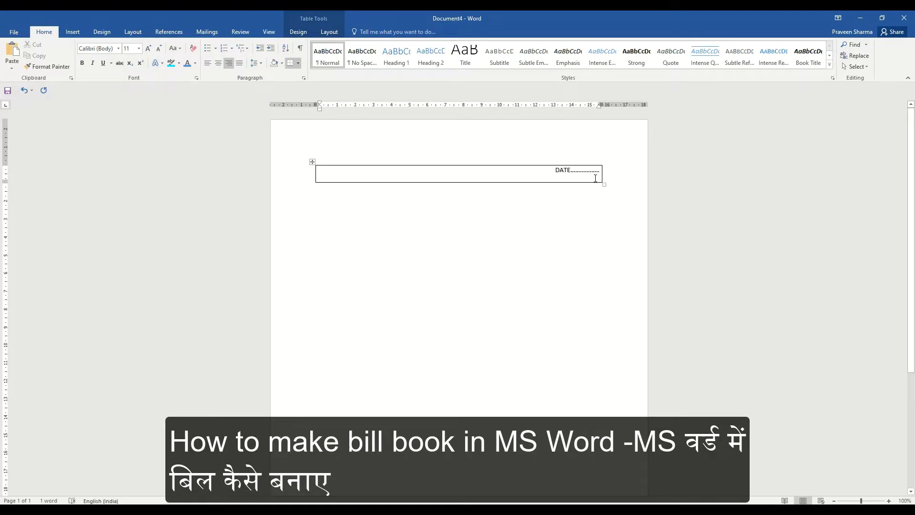
# - Type the shop name 'PNG COMPUTER SALES &SERVICE' left-aligned on the new line
pyautogui.click(210, 64)
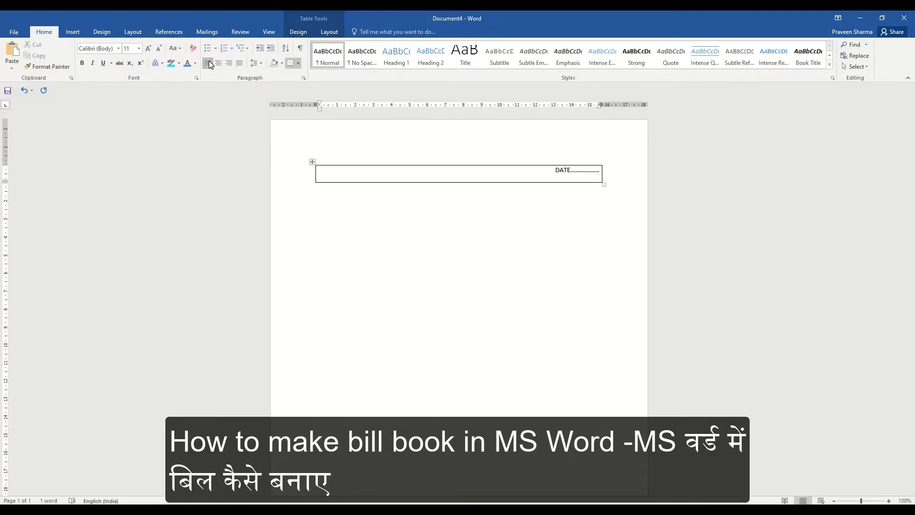
pyautogui.write('PNG')
pyautogui.write(' COMPUTER SAL')
pyautogui.write('ES')
pyautogui.write(' &SERVICE')
pyautogui.press('Return')
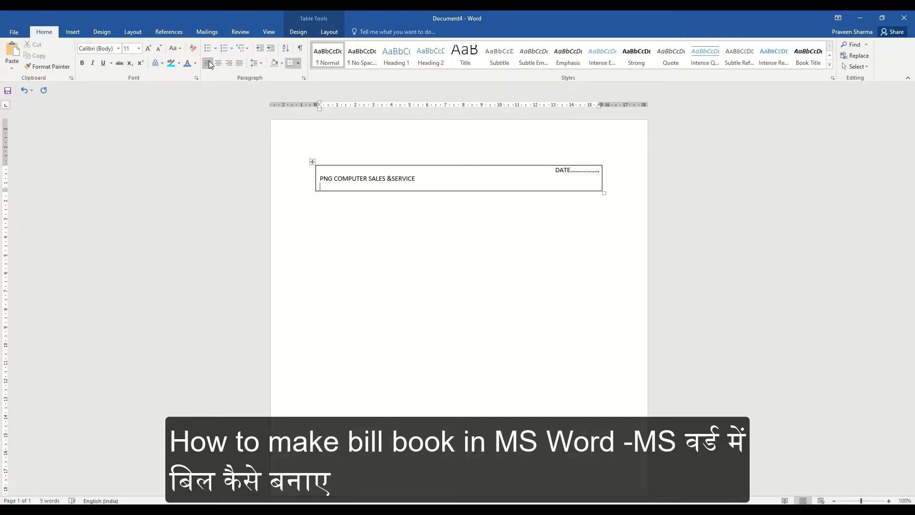
# - Add a centred 'CASH MEMO' heading with an empty line below it
pyautogui.write('CASHMEM')
pyautogui.press('BackSpace')
pyautogui.press('BackSpace')
pyautogui.press('BackSpace')
pyautogui.write('MEM')
pyautogui.write('O')
pyautogui.hotkey('ctrl', 'e')
pyautogui.press('Tab')
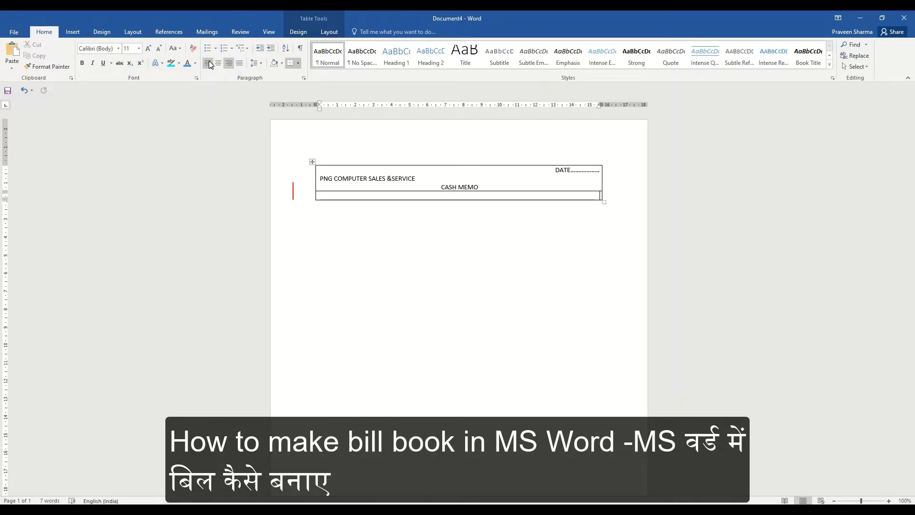
pyautogui.hotkey('ctrl', 'z')
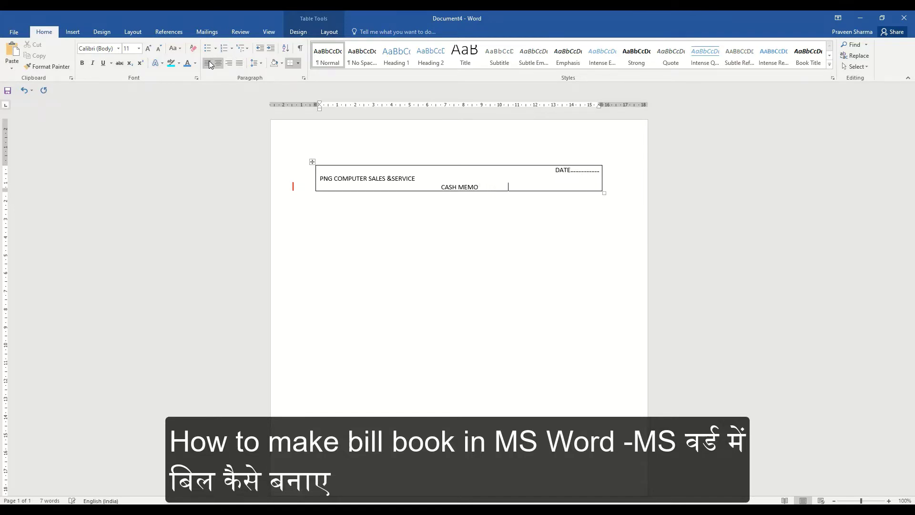
pyautogui.press('Return')
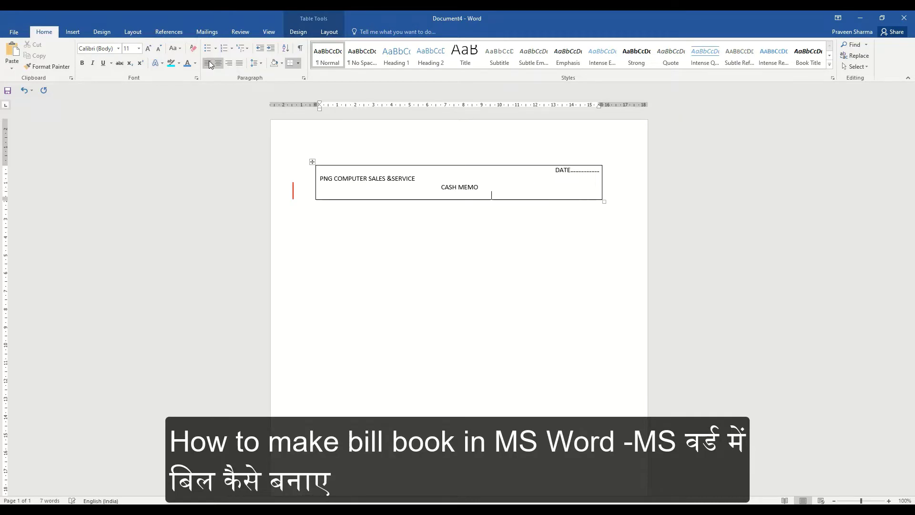
pyautogui.press('BackSpace')
pyautogui.press('BackSpace')
pyautogui.press('BackSpace')
pyautogui.write('PIL')
pyautogui.press('BackSpace')
pyautogui.press('BackSpace')
pyautogui.press('BackSpace')
# - Type 'PILANI RAJASTHAN', the shop's e-mail address and a PHONE: line on separate lines
pyautogui.doubleClick(322, 193)
pyautogui.write('PI')
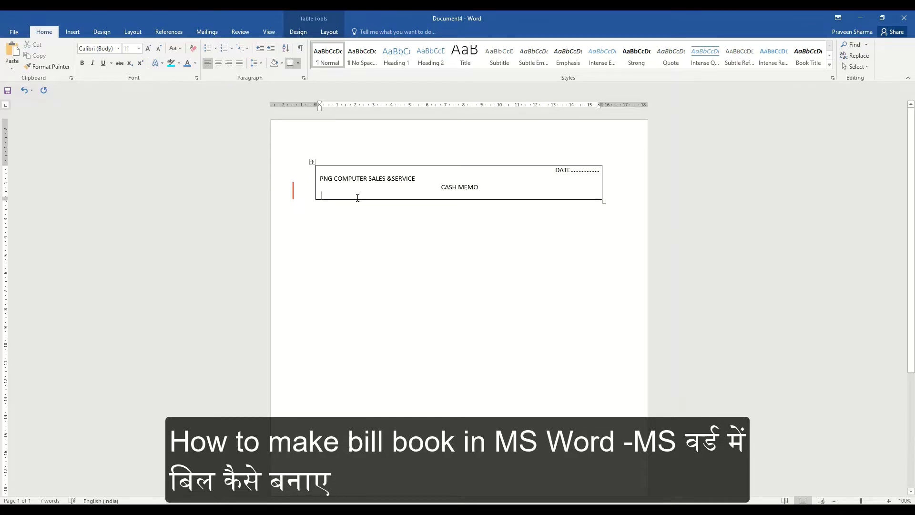
pyautogui.write('LANI ')
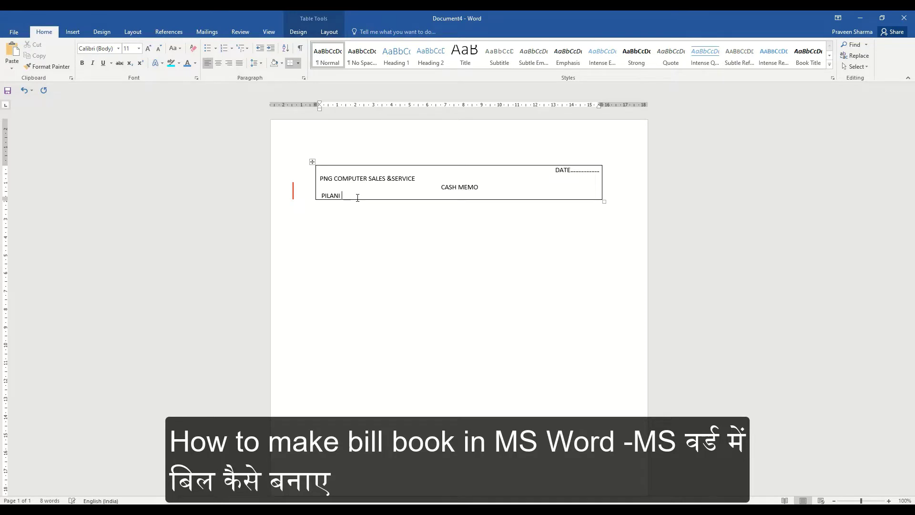
pyautogui.write('RAJASTHAN')
pyautogui.press('Return')
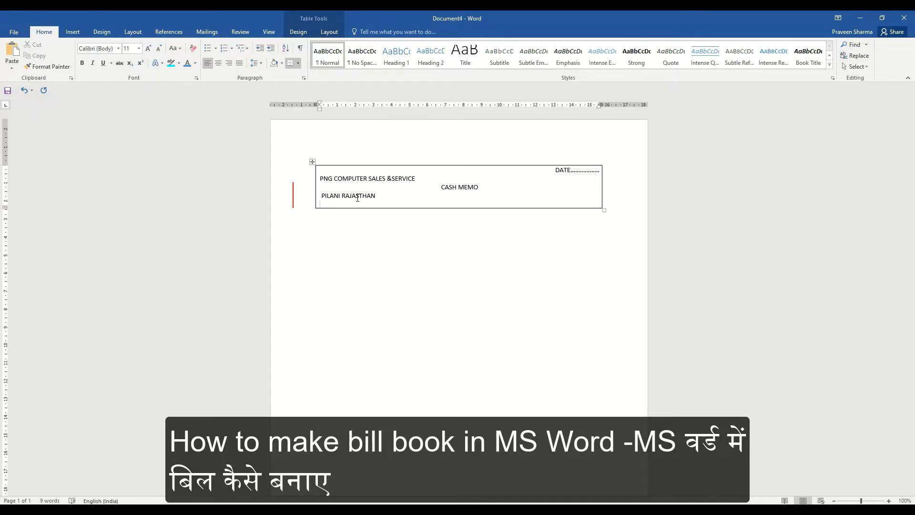
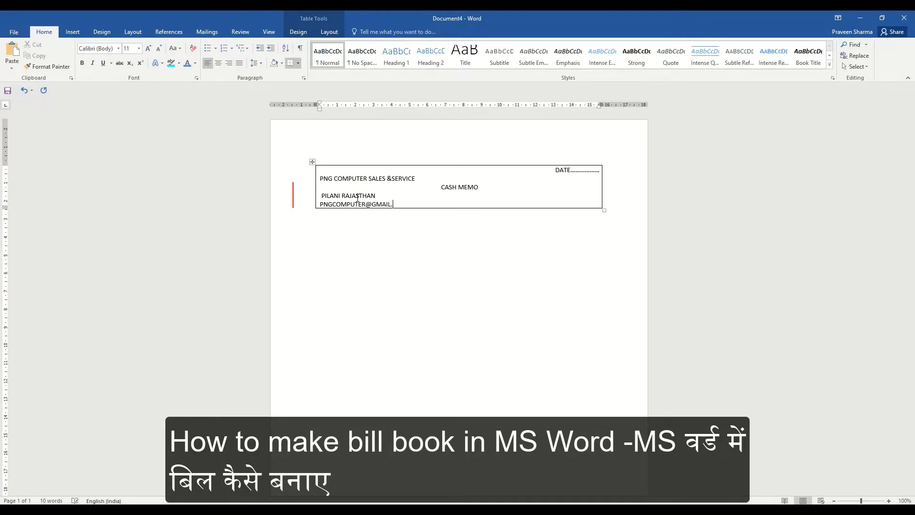
pyautogui.press('Return')
pyautogui.write('P')
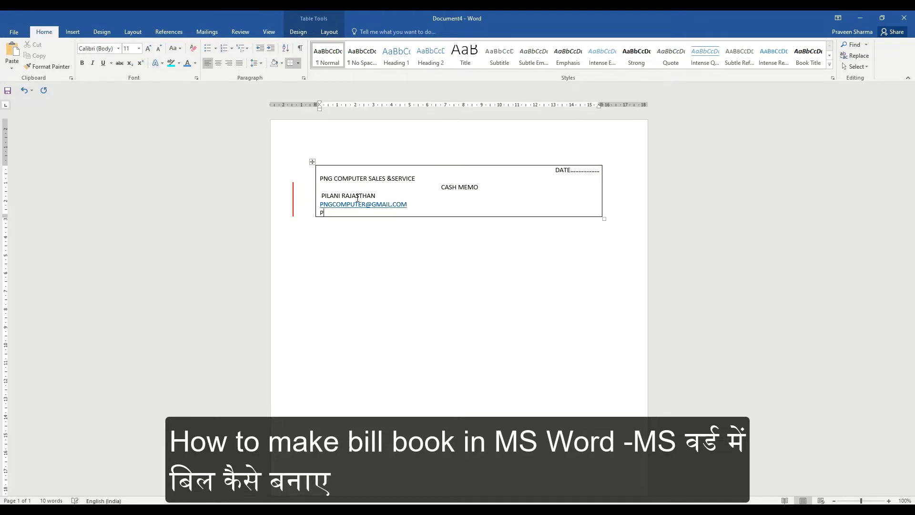
pyautogui.write('HONE:')
pyautogui.write('1')
pyautogui.press('BackSpace')
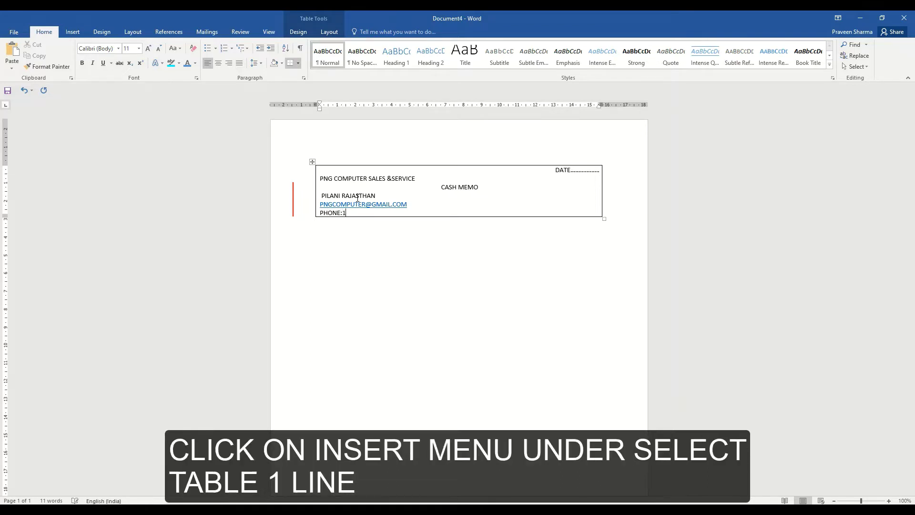
pyautogui.write('23456789')
pyautogui.write('0')
pyautogui.press('Return')
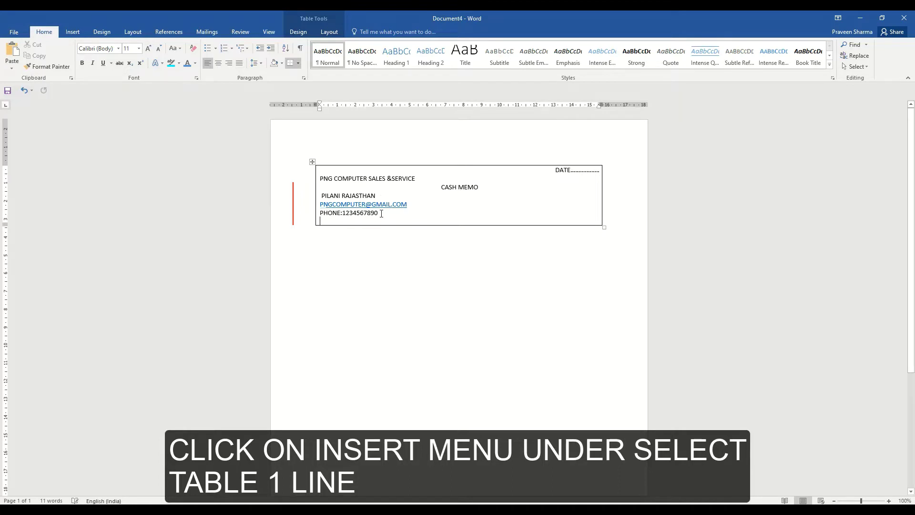
# - Right-align the address, e-mail and phone lines, leaving the next empty line left-aligned
pyautogui.moveTo(377, 213); pyautogui.dragTo(319, 188)
pyautogui.click(322, 195)
pyautogui.hotkey('ctrl', 'z')
pyautogui.moveTo(390, 221); pyautogui.dragTo(322, 196)
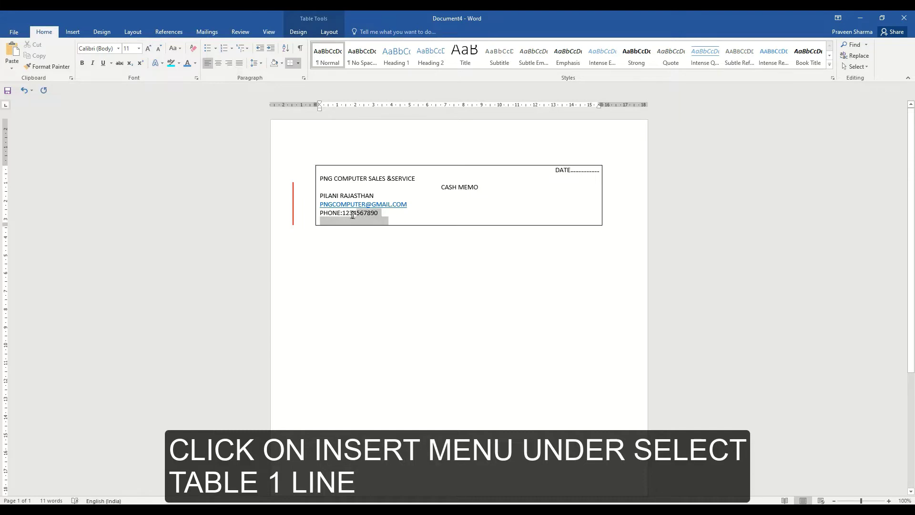
pyautogui.click(228, 65)
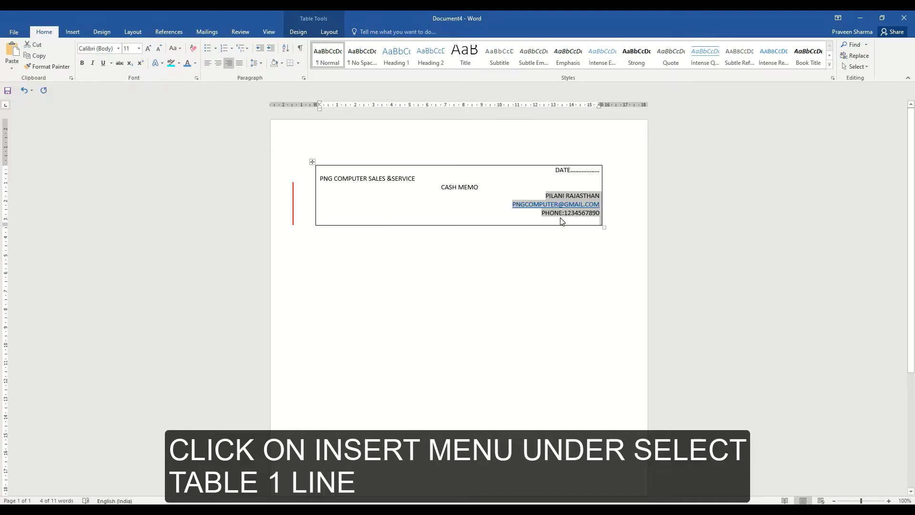
pyautogui.click(572, 219)
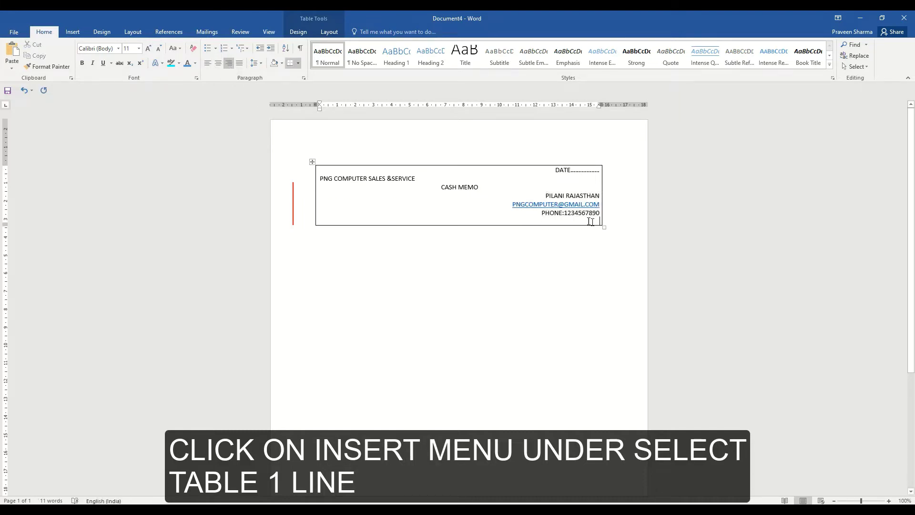
pyautogui.click(209, 66)
# - Add CUSTOMER NAME, CUSTOMER ADDRESS and CUSTOMER PHONE lines, each with a dotted blank
pyautogui.write('cu')
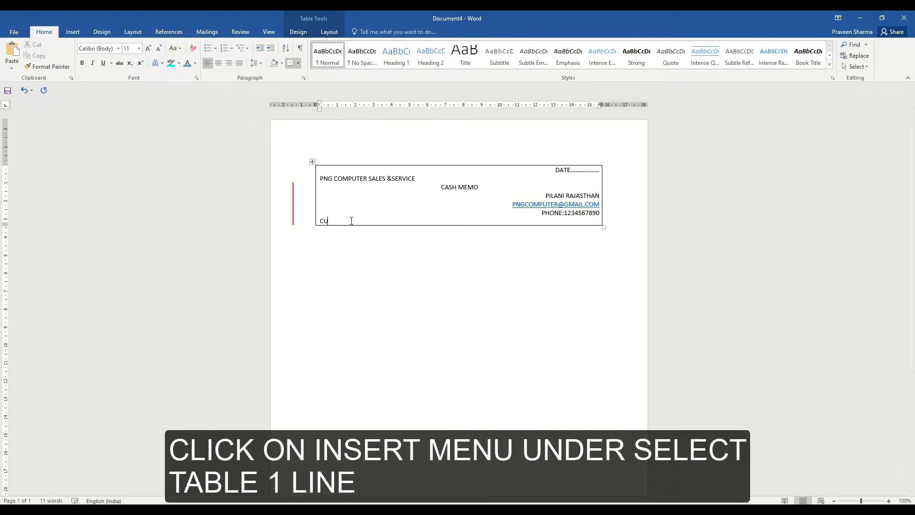
pyautogui.write('STOMER ')
pyautogui.write('NAME...........................')
pyautogui.write('..........')
pyautogui.press('Return')
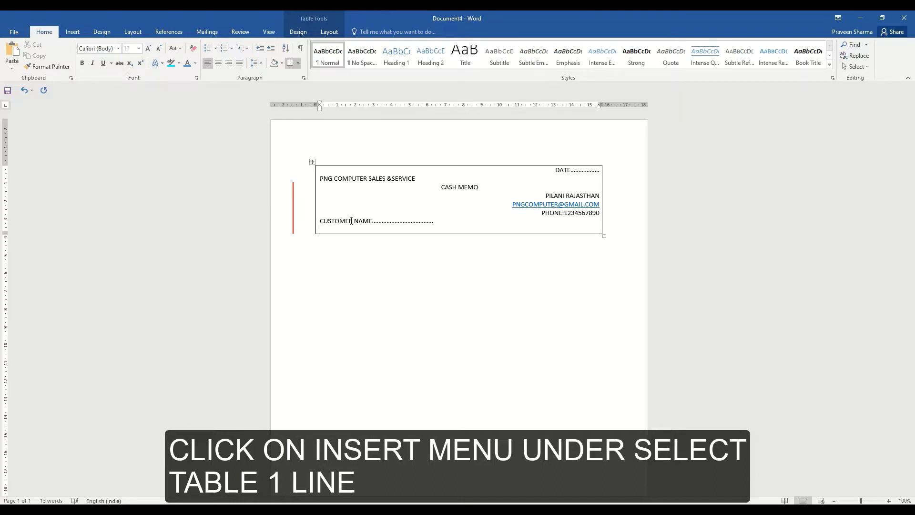
pyautogui.write('CU')
pyautogui.write('STOMER ADDRESS')
pyautogui.write('......................')
pyautogui.write('........')
pyautogui.press('Return')
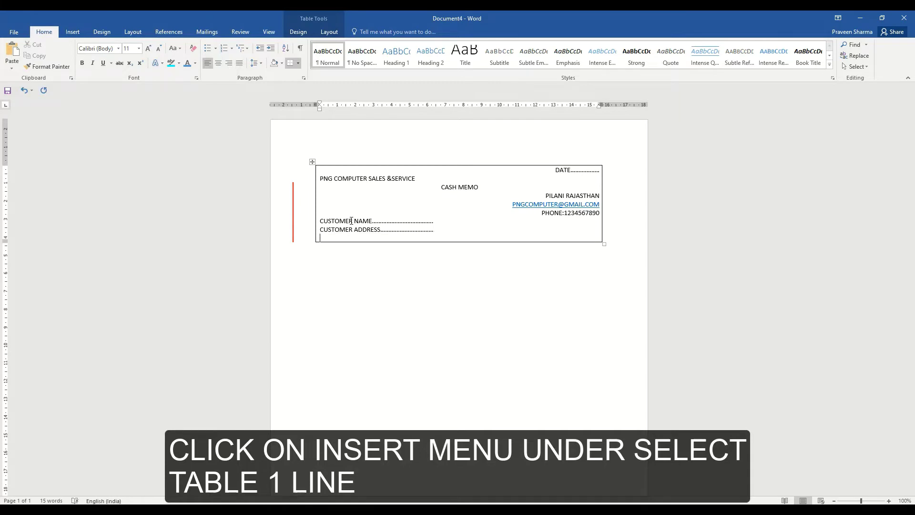
pyautogui.write('CUSTOME')
pyautogui.write('R PHONE')
pyautogui.write('...........................')
pyautogui.write('......')
pyautogui.press('Return')
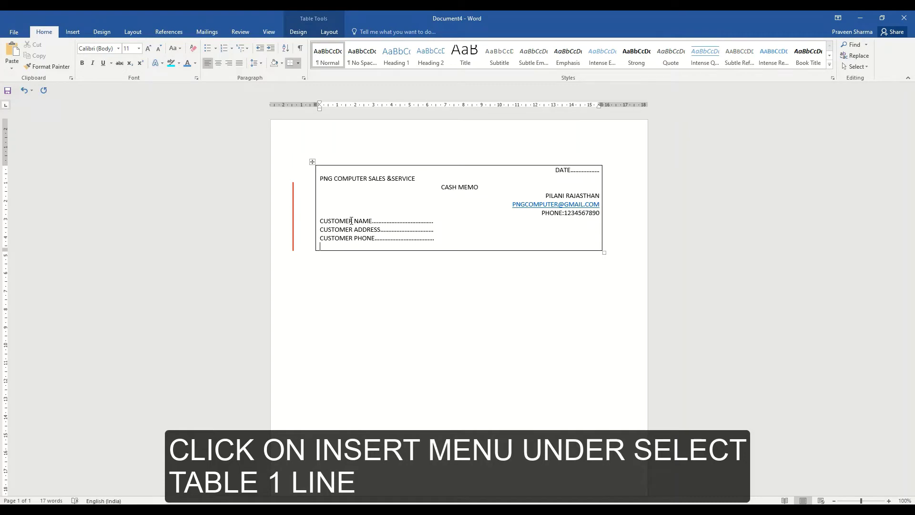
pyautogui.press('Return')
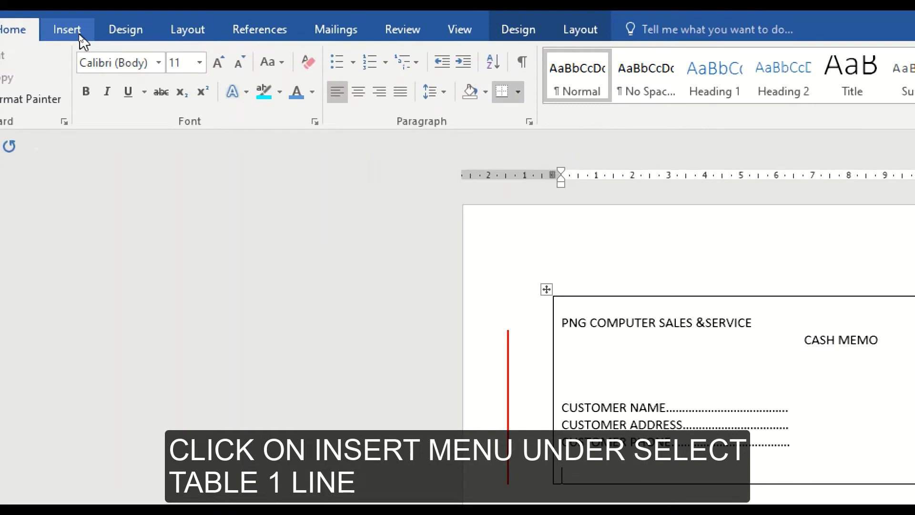
# - Insert a 5x5 item table below the CUSTOMER PHONE line
pyautogui.click(76, 33)
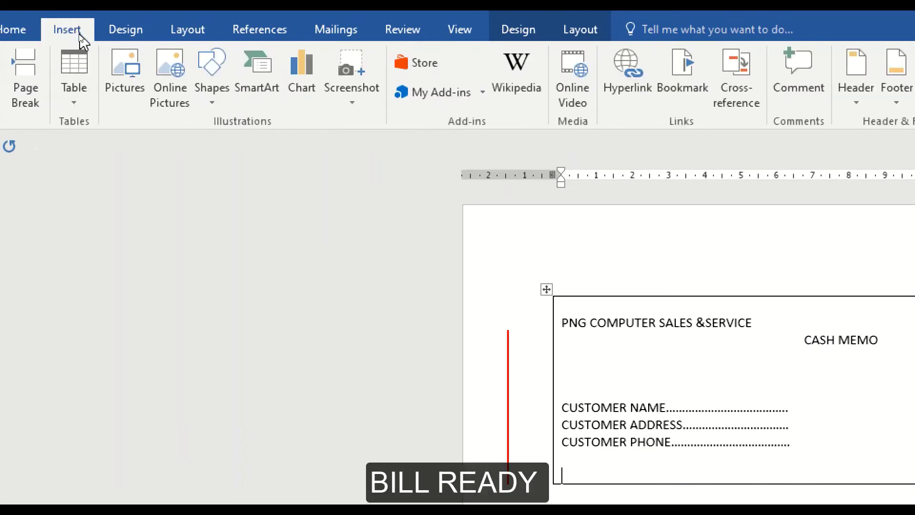
pyautogui.click(74, 104)
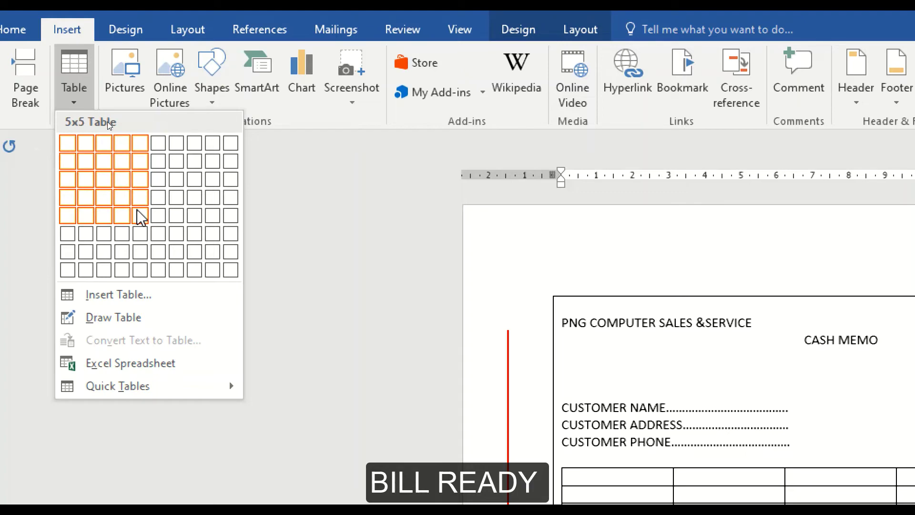
pyautogui.click(138, 212)
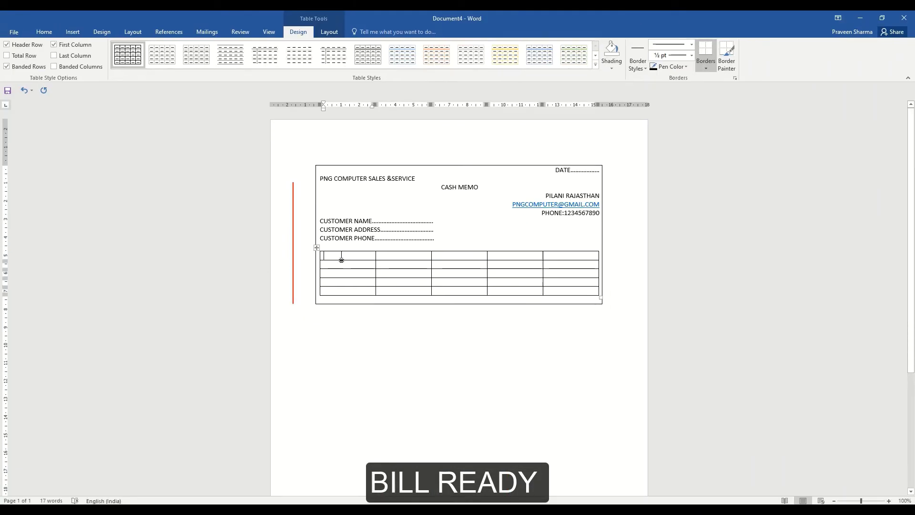
# - Fill the first row with headings SN., ITEM NAME, QTY, RATE and AMOUNT
pyautogui.write('SN')
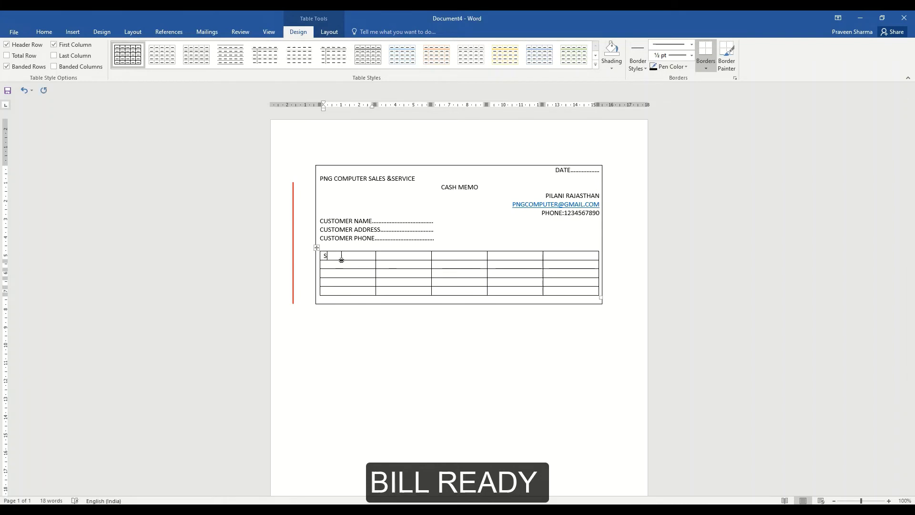
pyautogui.write('.')
pyautogui.press('Tab')
pyautogui.write('ITEM NAME')
pyautogui.press('Tab')
pyautogui.write('Q')
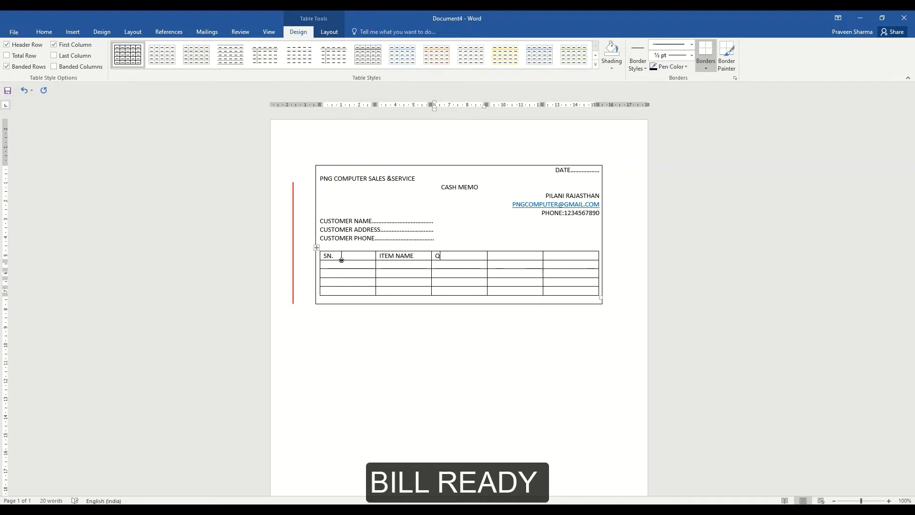
pyautogui.write('TY')
pyautogui.press('Tab')
pyautogui.write('RA')
pyautogui.write('TE')
pyautogui.press('Tab')
pyautogui.write('AMOUNT')
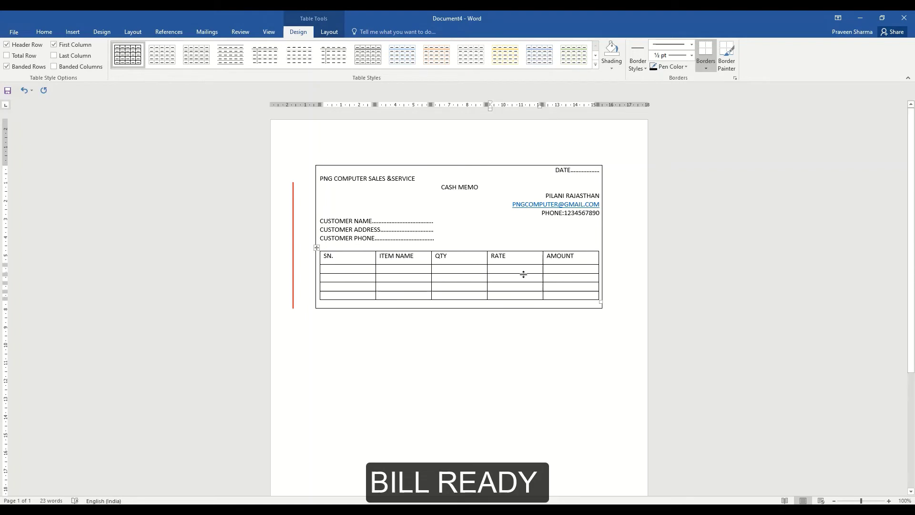
# - Make the first item row tall and merge the first three columns of the bottom three rows
pyautogui.moveTo(524, 273); pyautogui.dragTo(556, 438)
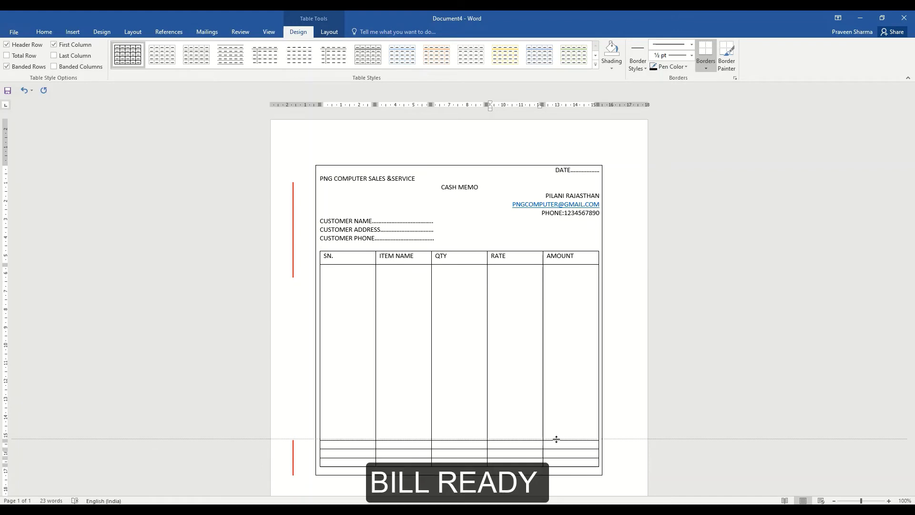
pyautogui.click(334, 448)
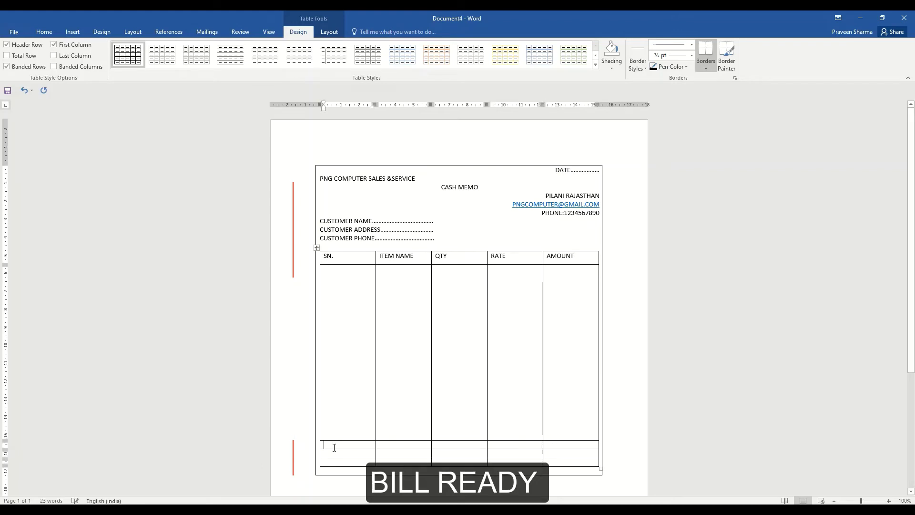
pyautogui.moveTo(334, 447); pyautogui.dragTo(462, 465)
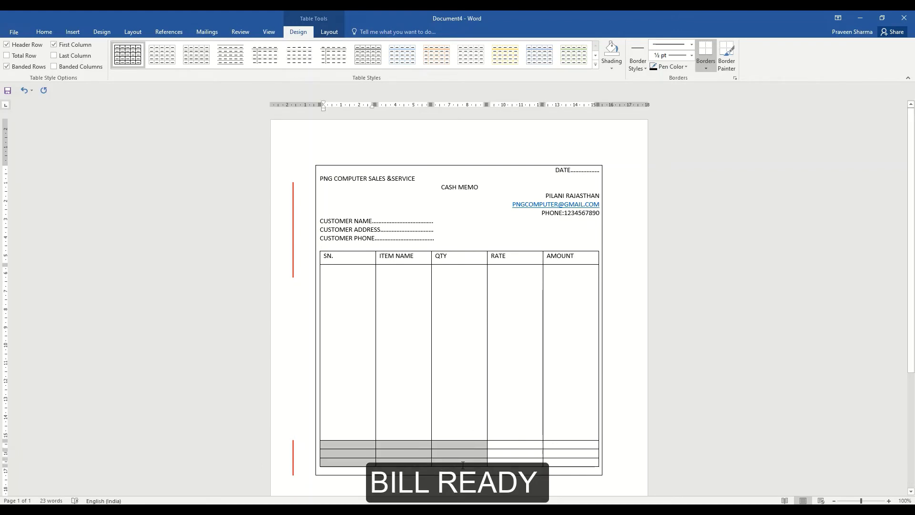
pyautogui.rightClick(422, 452)
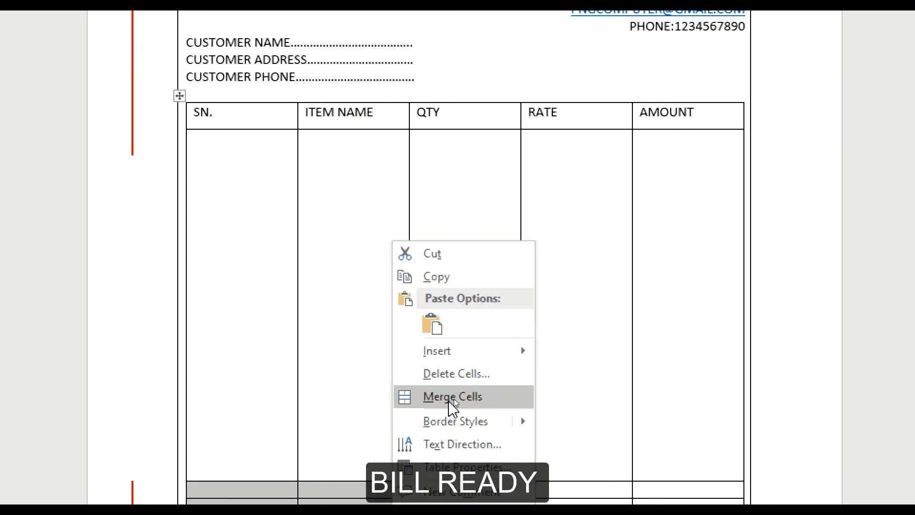
pyautogui.click(452, 397)
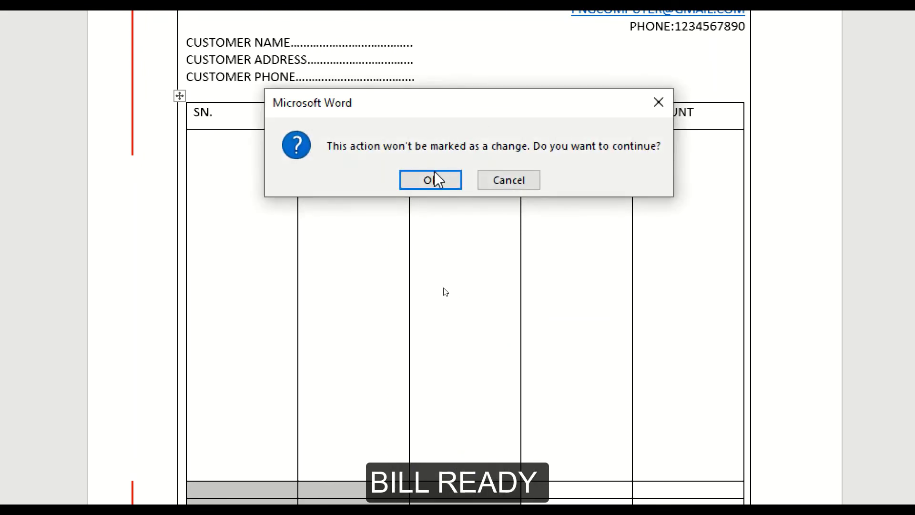
pyautogui.click(432, 180)
pyautogui.scroll(-5, 378, 297)
pyautogui.scroll(-2, 363, 281)
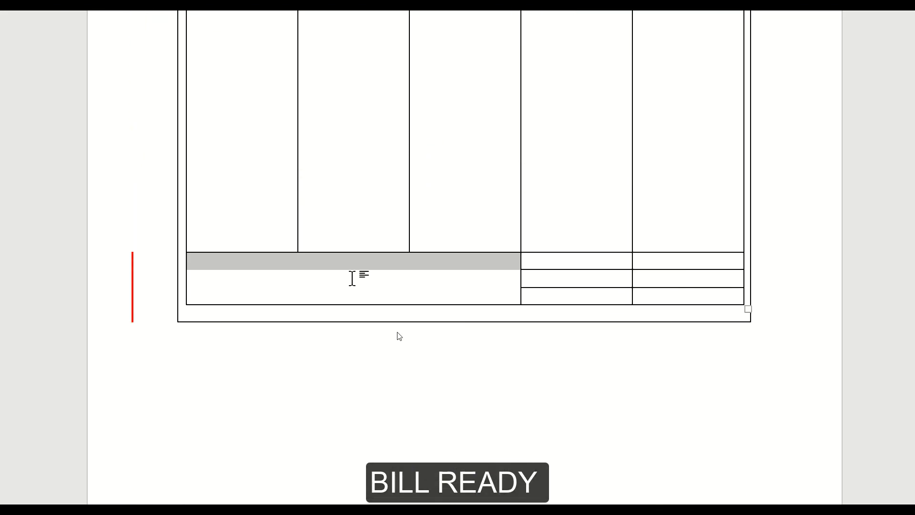
# - Label the merged cell RUPEES IN WORD and the cells under RATE TOTAL, GST, G. TOTAL
pyautogui.click(338, 284)
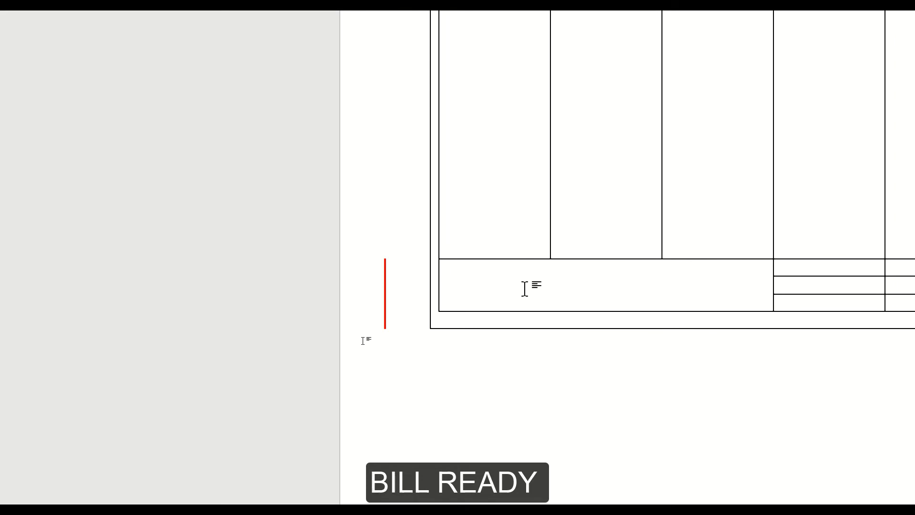
pyautogui.write('RU')
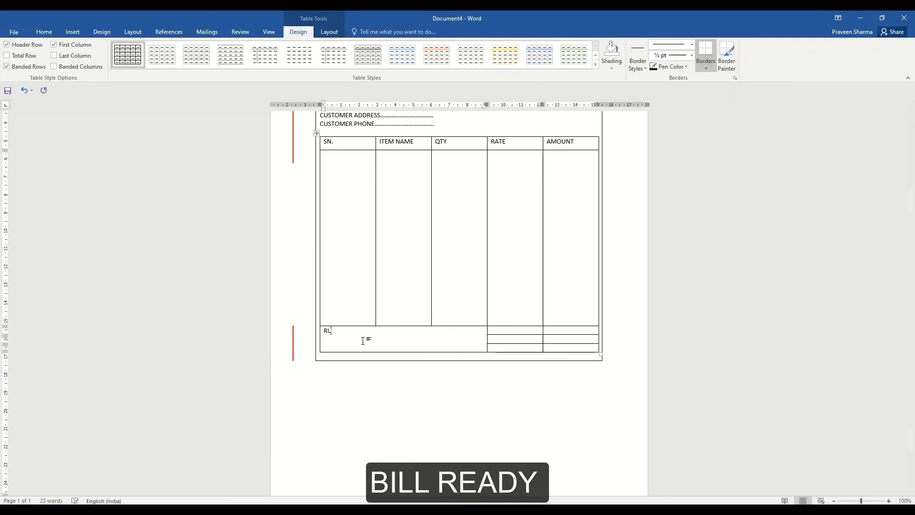
pyautogui.write('WORD')
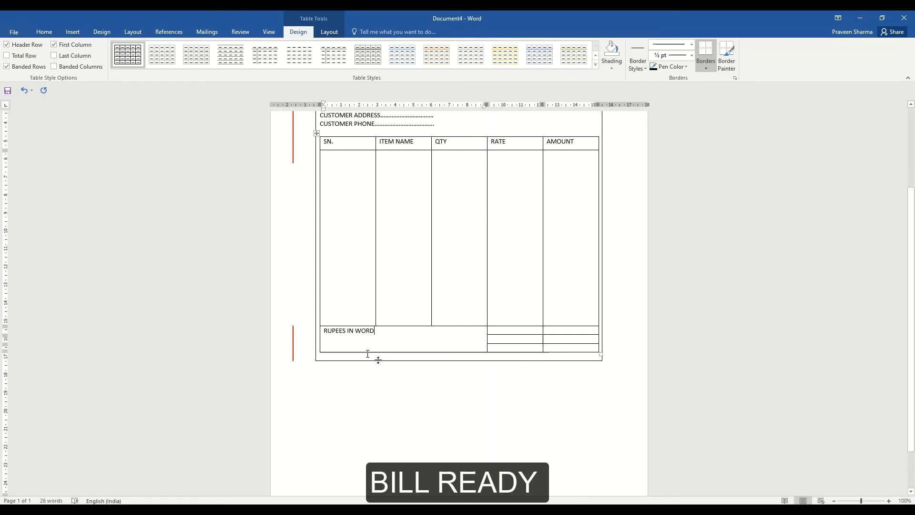
pyautogui.moveTo(377, 332); pyautogui.dragTo(332, 335)
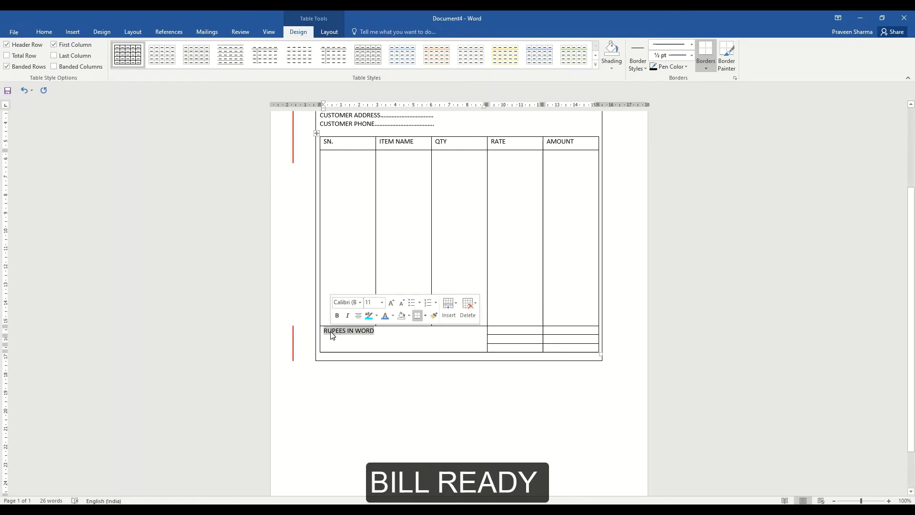
pyautogui.click(512, 330)
pyautogui.write('TOTA')
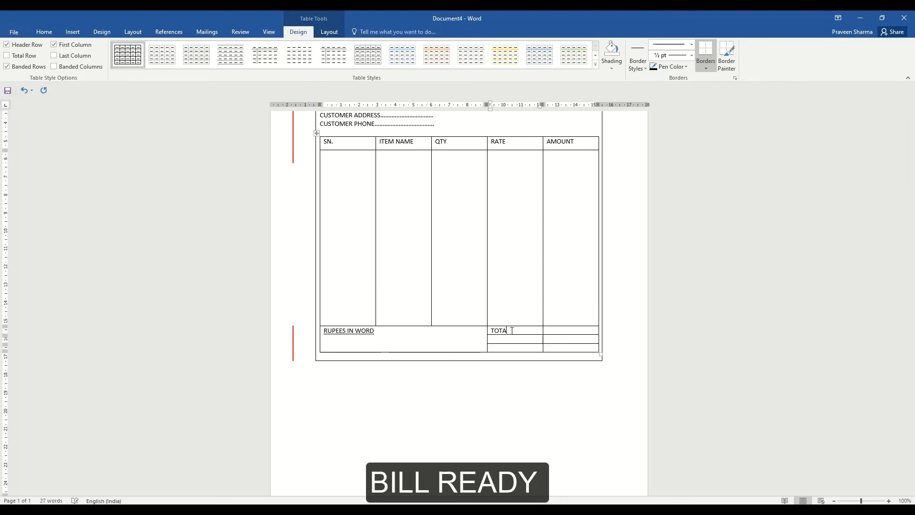
pyautogui.write('L')
pyautogui.write('. T')
pyautogui.write('OTA')
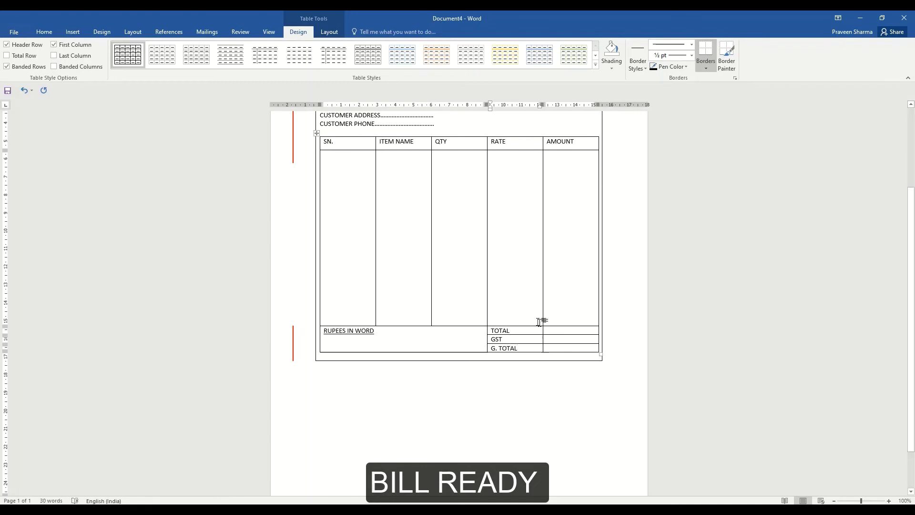
pyautogui.scroll(5, 529, 324)
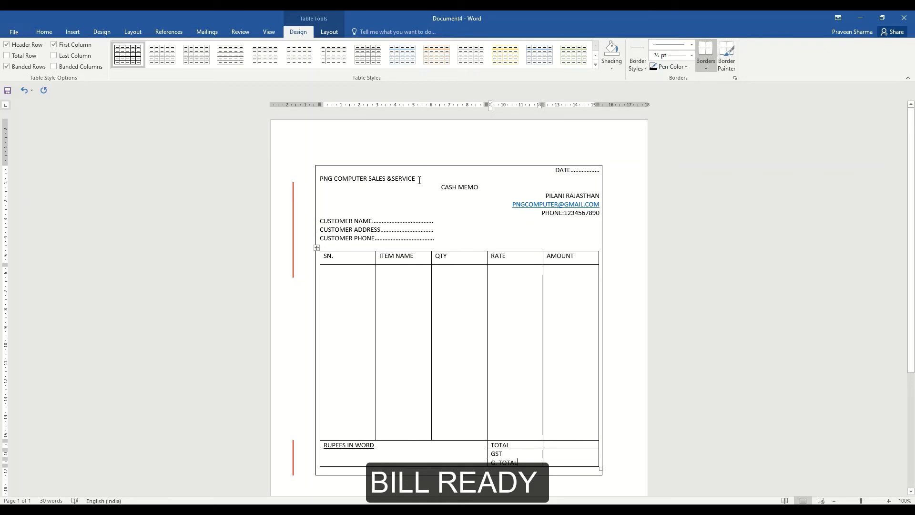
# - Highlight the shop name PNG COMPUTER SALES &SERVICE in turquoise
pyautogui.moveTo(419, 180); pyautogui.dragTo(319, 179)
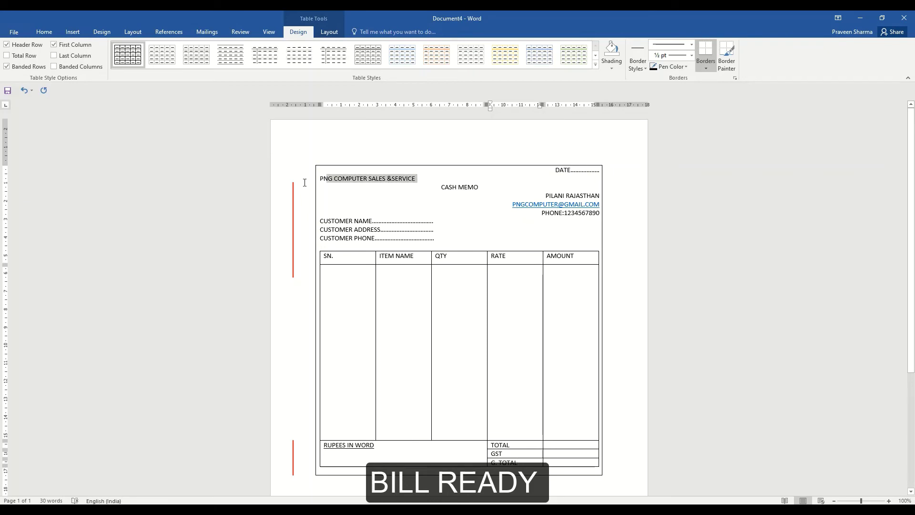
pyautogui.click(42, 33)
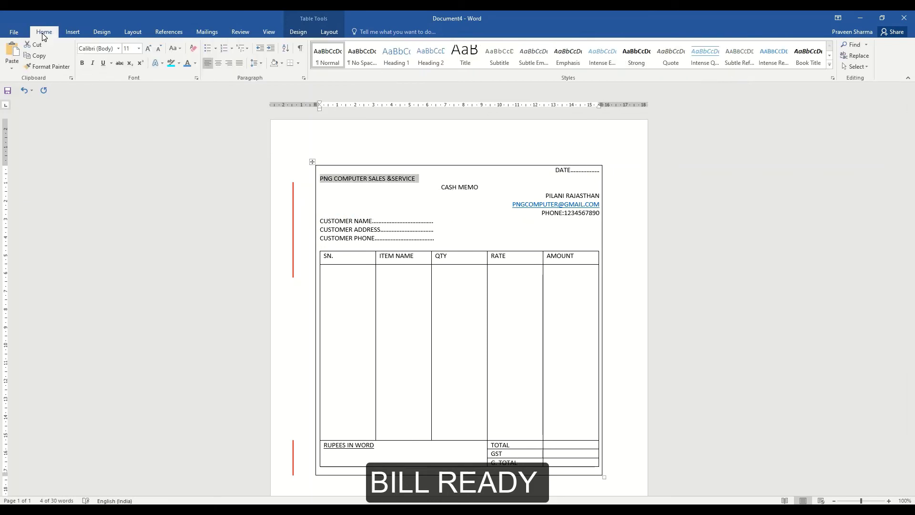
pyautogui.click(195, 64)
pyautogui.click(179, 62)
pyautogui.click(178, 62)
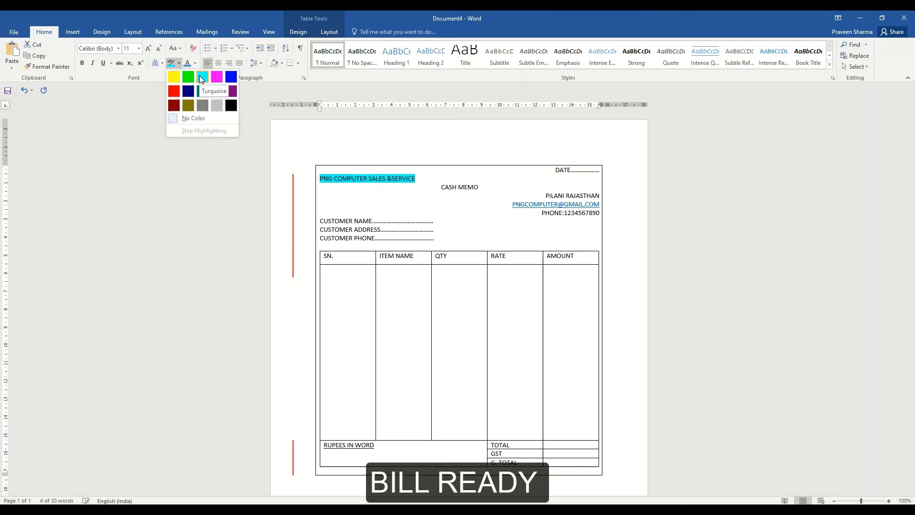
pyautogui.click(201, 77)
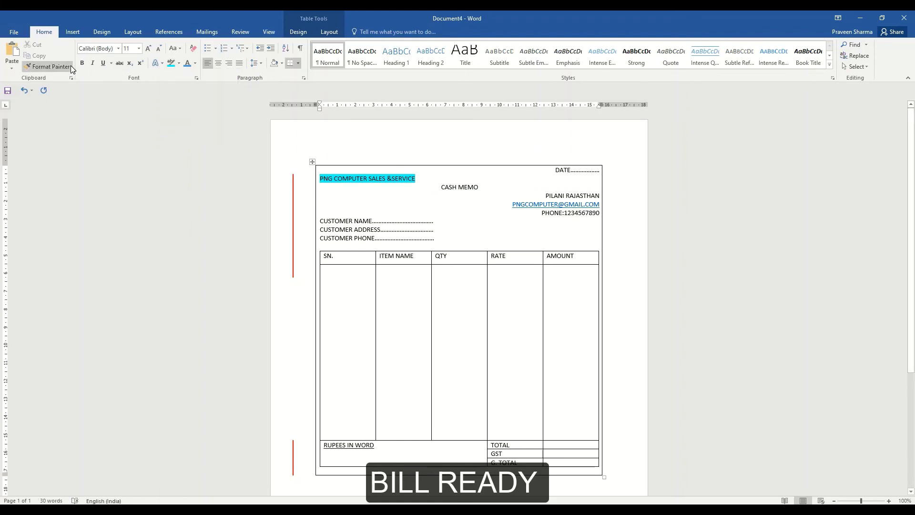
# - Set the shop name's font size to 14 pt
pyautogui.click(139, 48)
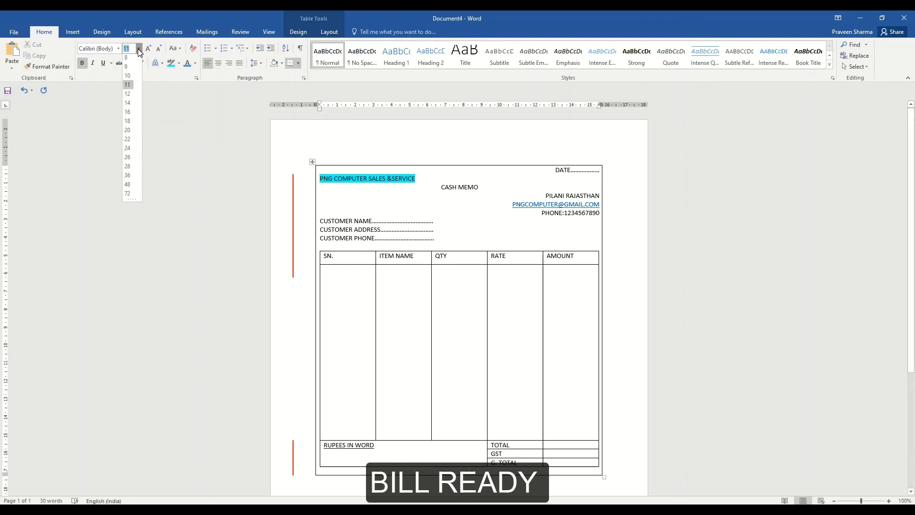
pyautogui.click(128, 123)
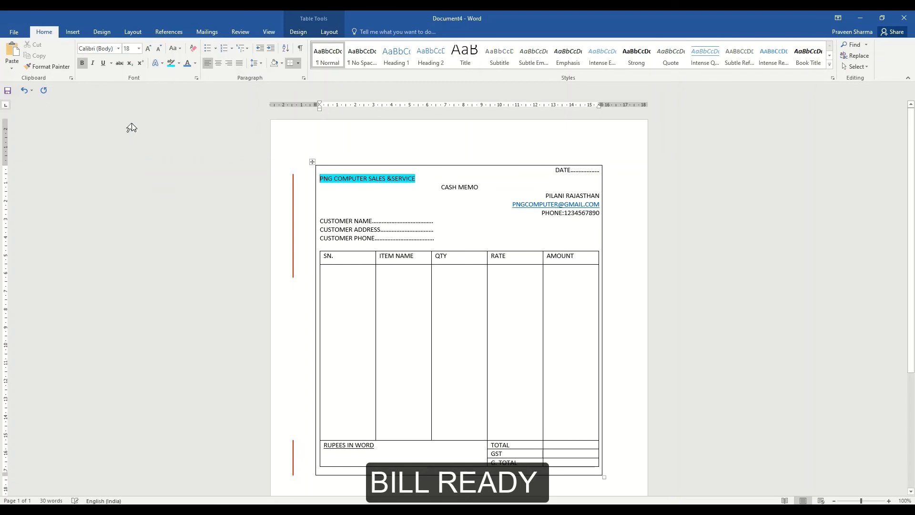
pyautogui.click(297, 184)
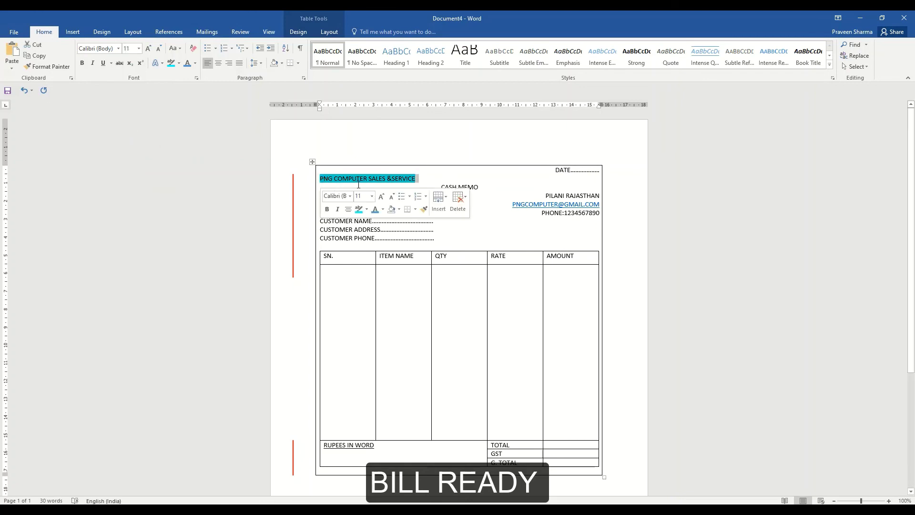
pyautogui.click(138, 49)
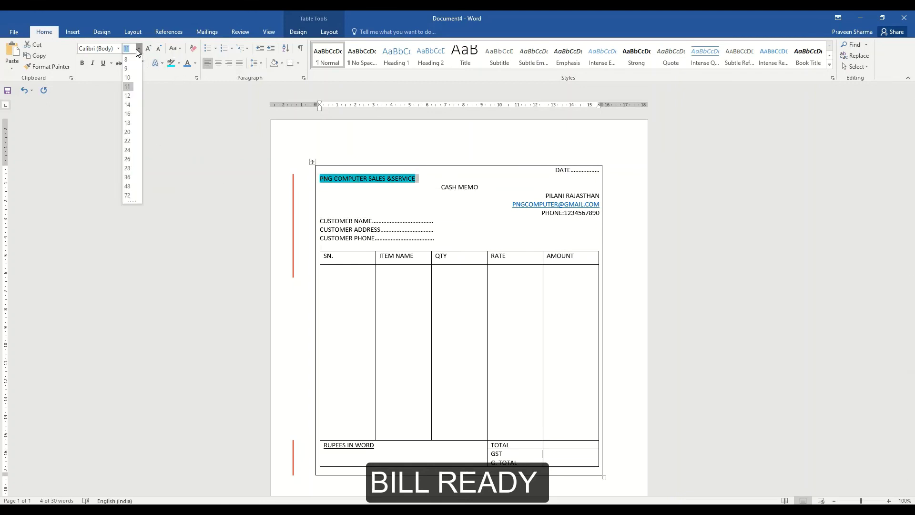
pyautogui.click(127, 104)
pyautogui.click(541, 292)
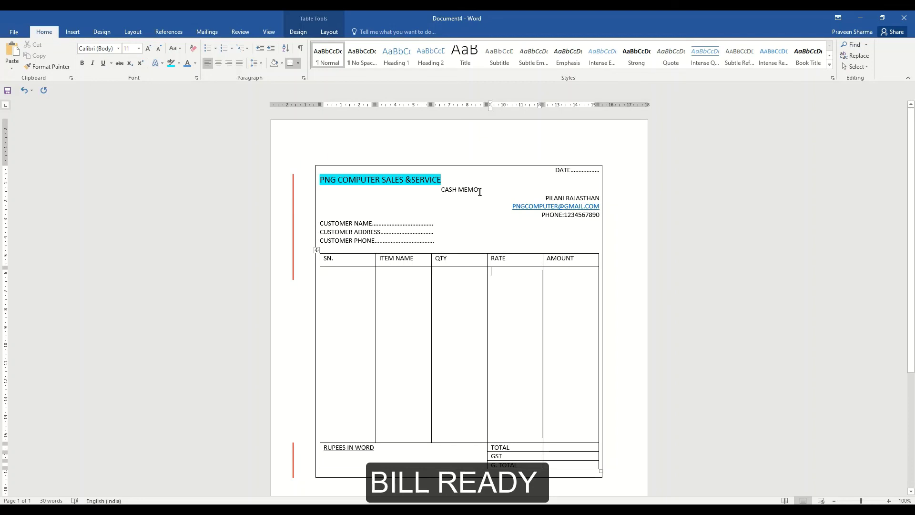
# - Make the CASH MEMO heading bold and underlined
pyautogui.moveTo(480, 191); pyautogui.dragTo(441, 190)
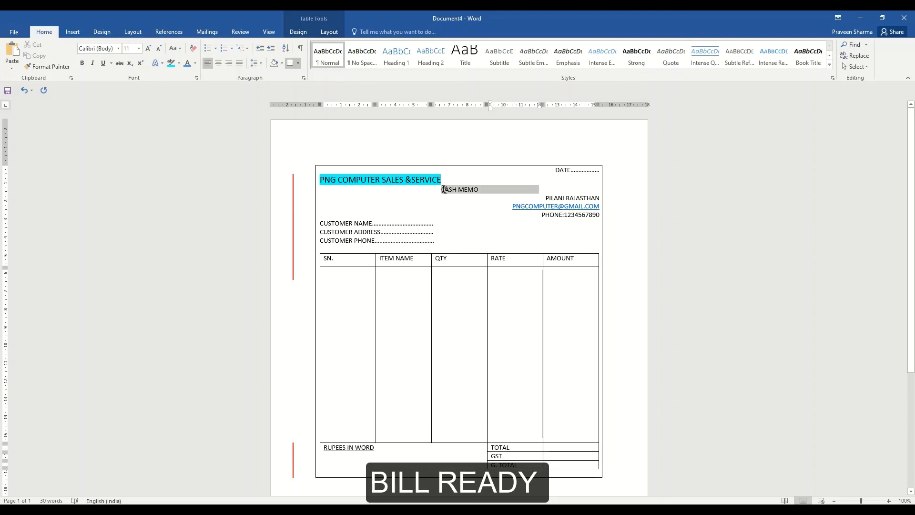
pyautogui.click(86, 67)
pyautogui.click(103, 64)
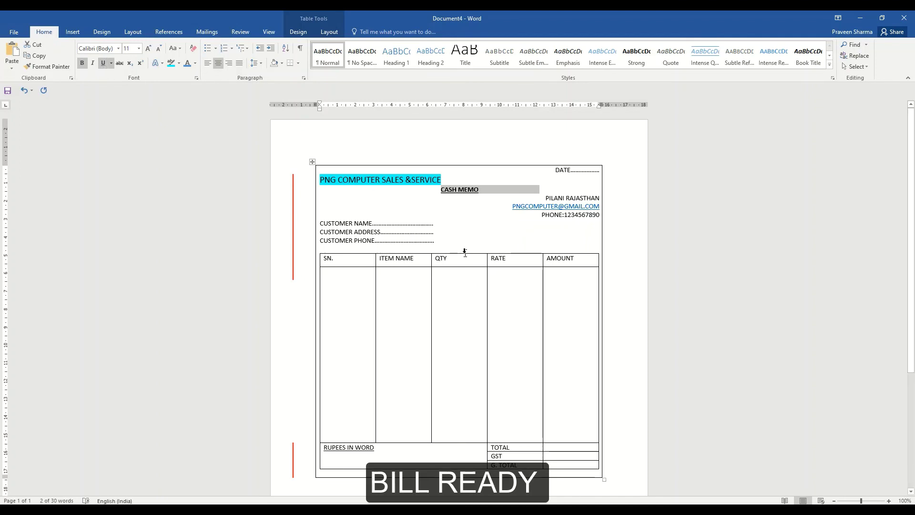
pyautogui.click(585, 190)
pyautogui.scroll(-1, 508, 337)
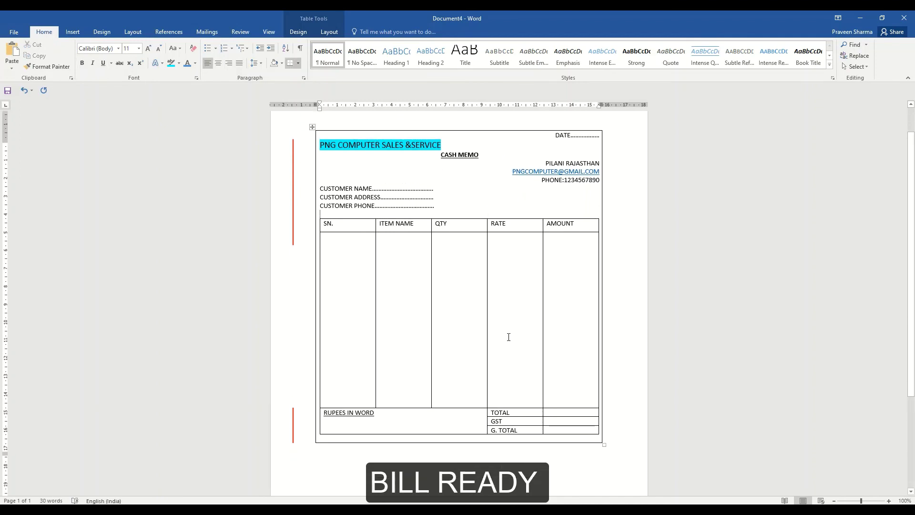